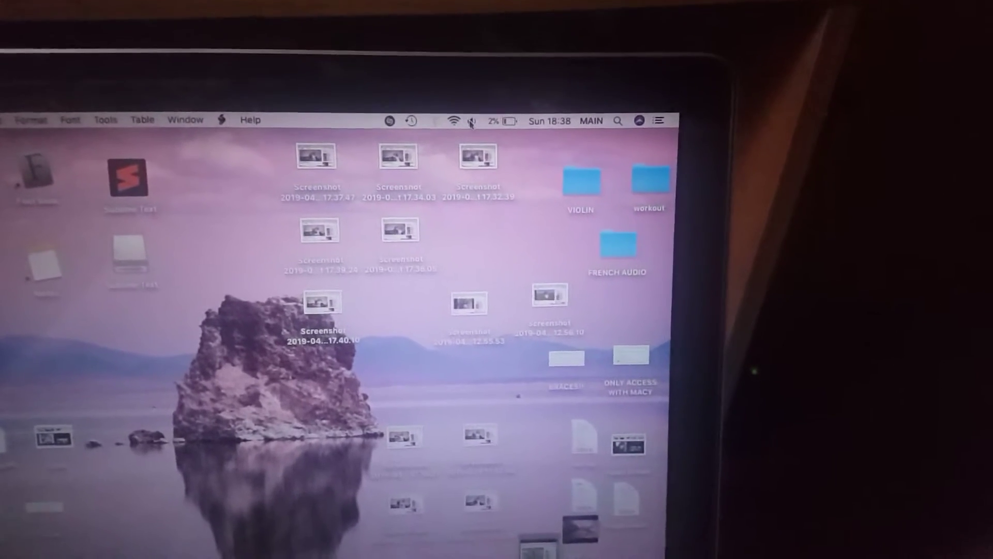
Show the Mac's Wi-Fi menu to confirm it is connected to the J8 network
{"action": "left_click", "coordinate": [454, 121]}
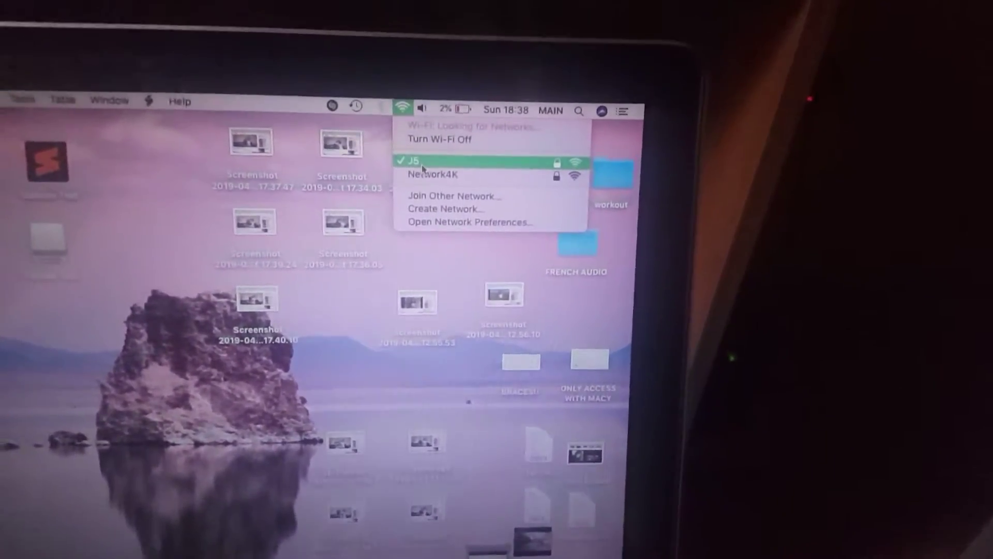